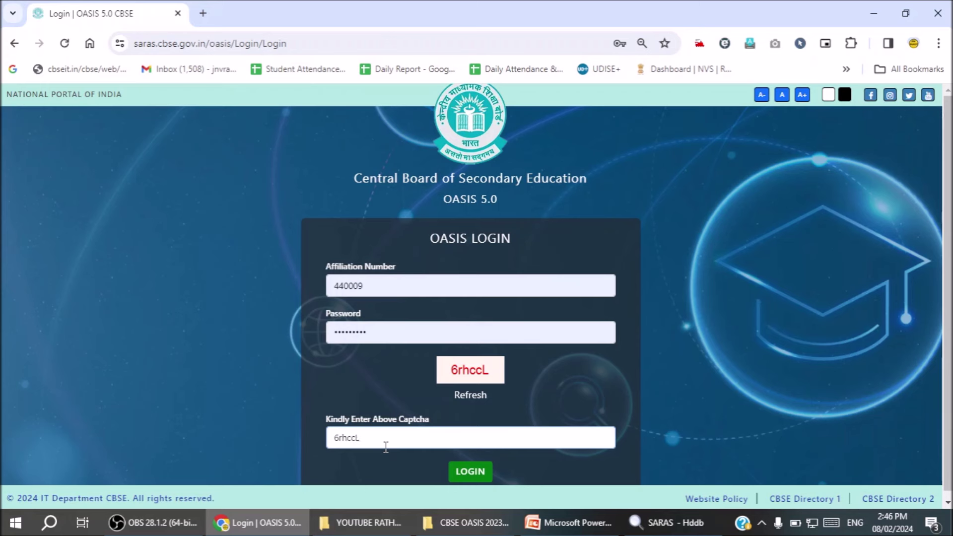
Submit the completed login form and open the Upload Photo section from the school dashboard.
left_click(479, 475)
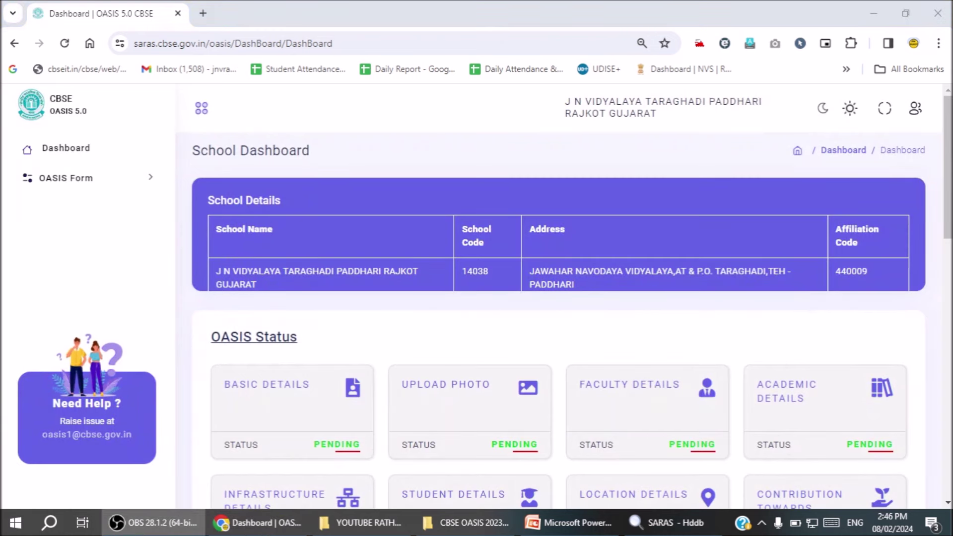
scroll(555, 334, "down", 3)
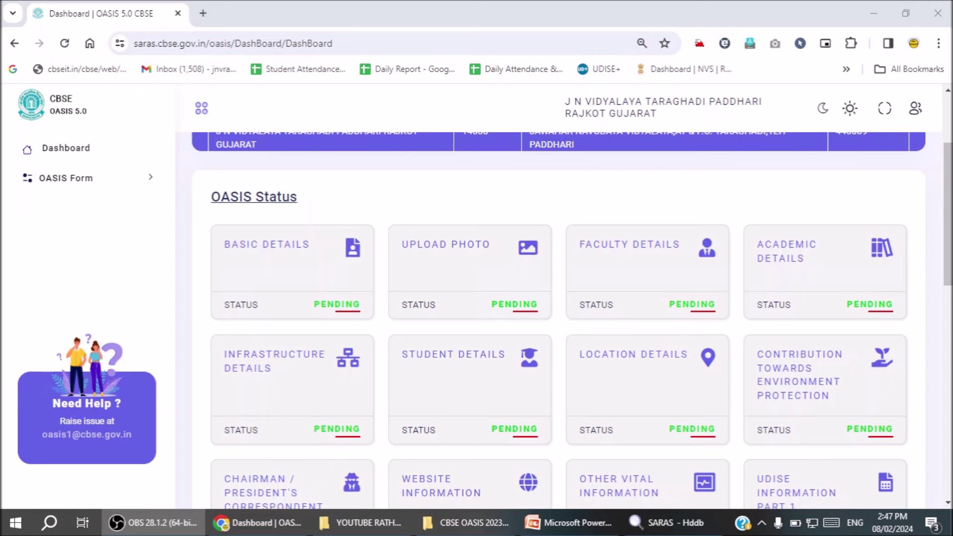
left_click(501, 404)
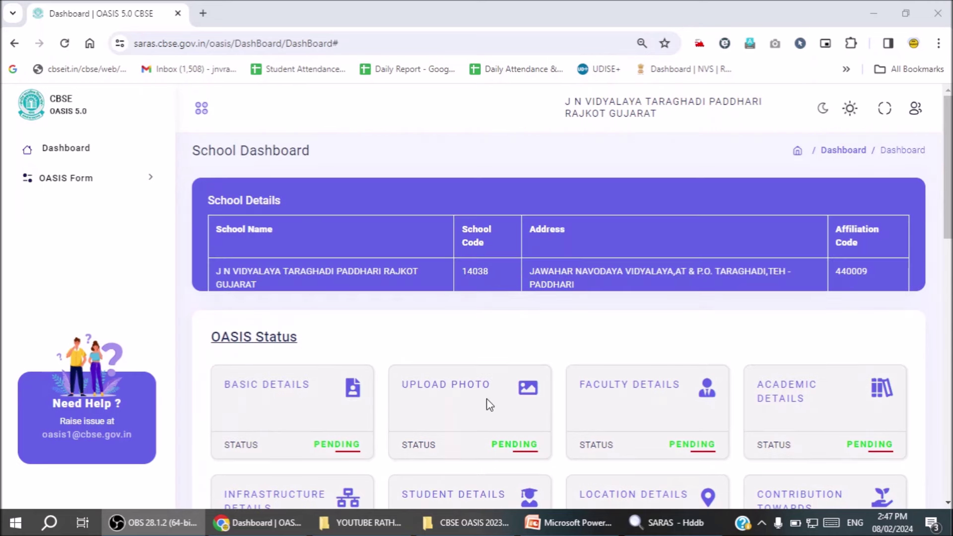
left_click(515, 446)
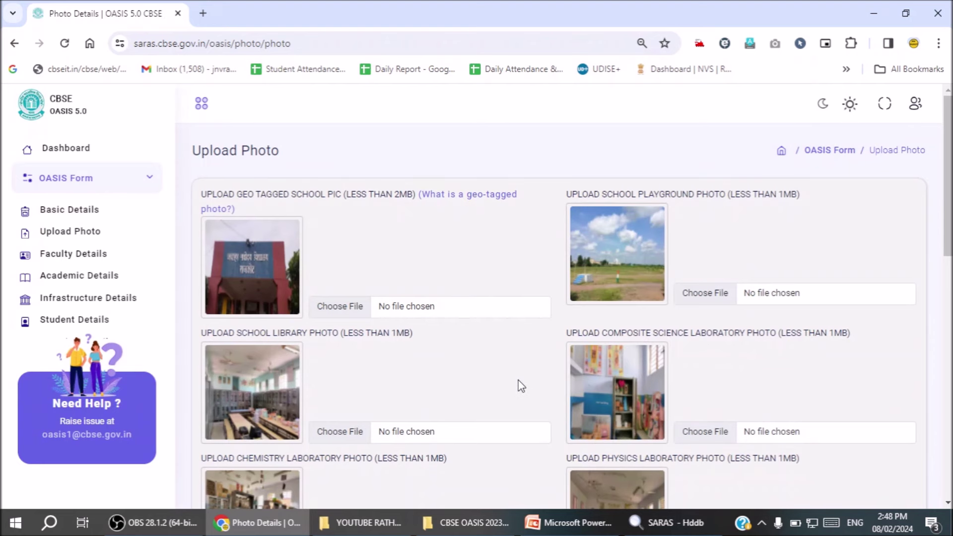
Review the photo and video upload fields and their size limits, including the geo-tagged school picture requirement.
scroll(519, 384, "down", 5)
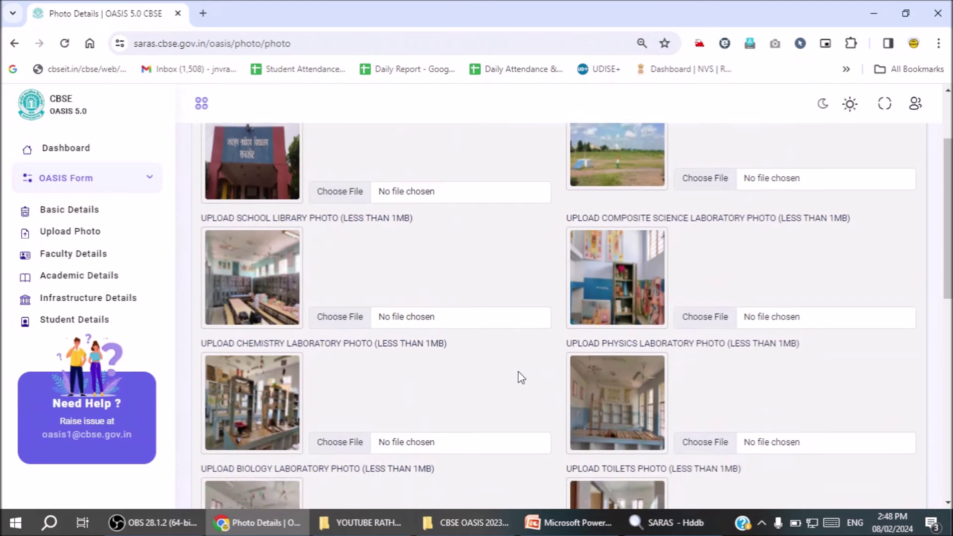
scroll(524, 377, "down", 5)
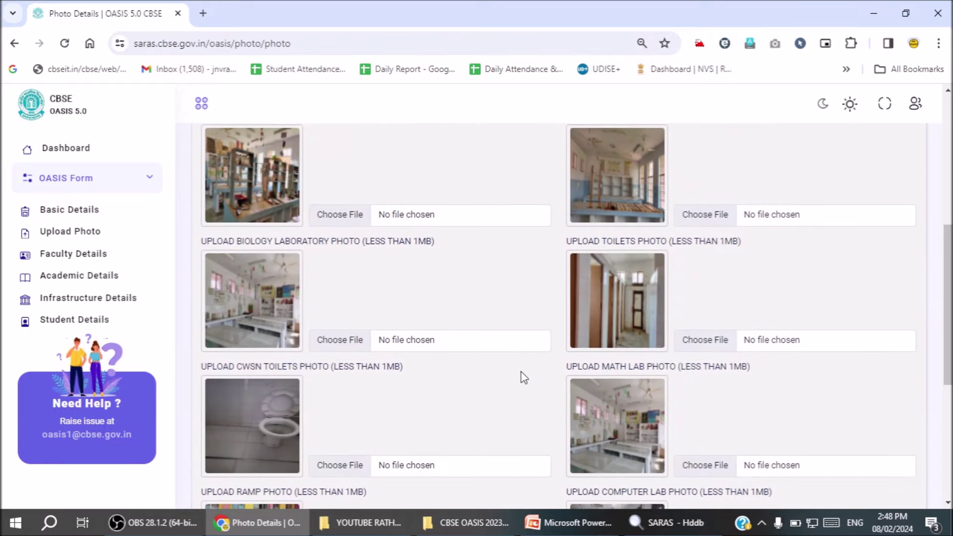
scroll(524, 377, "down", 3)
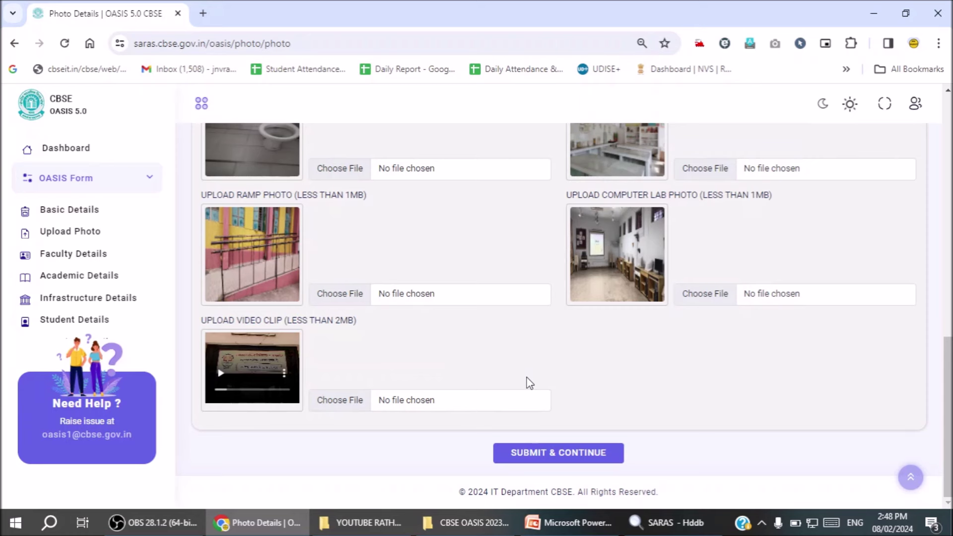
scroll(528, 383, "up", 15)
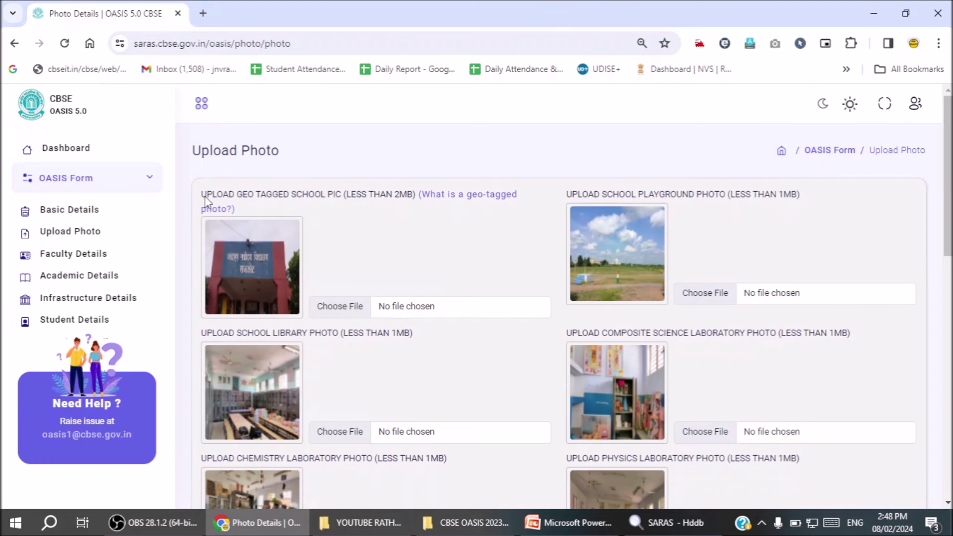
left_click_drag(202, 199, 346, 202)
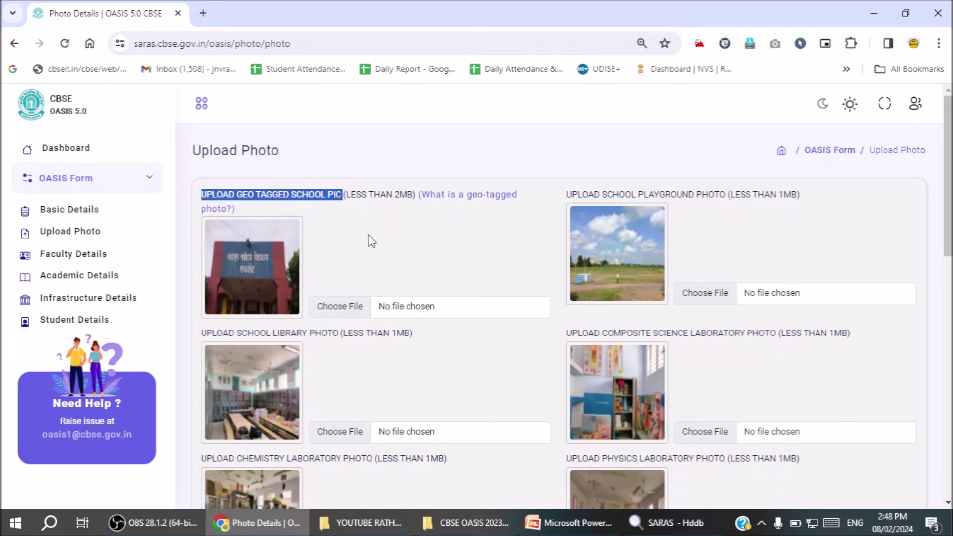
left_click_drag(395, 195, 399, 196)
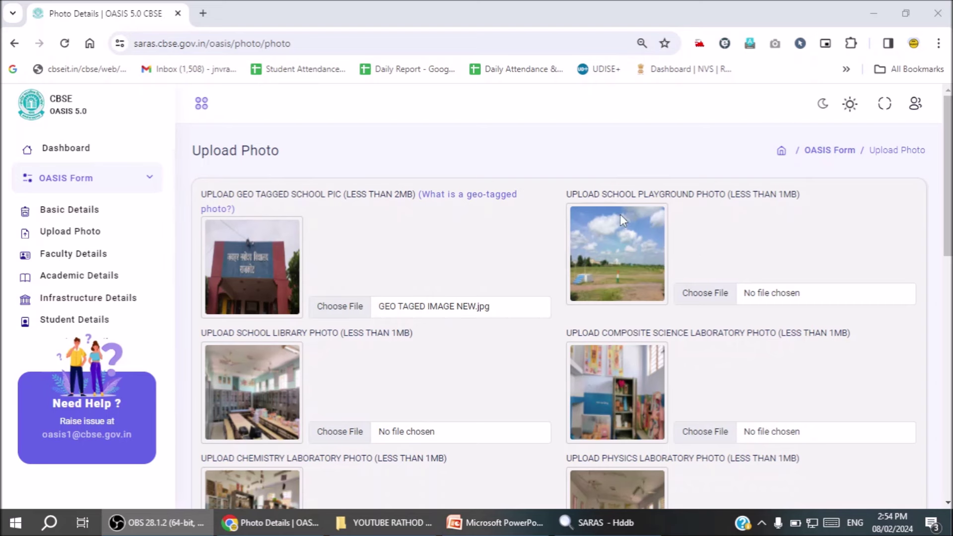
Attach PLAYGROUND PHOTO.jpg as the school playground photo and LIBRARY PHOTO.jpg as the school library photo.
left_click(700, 298)
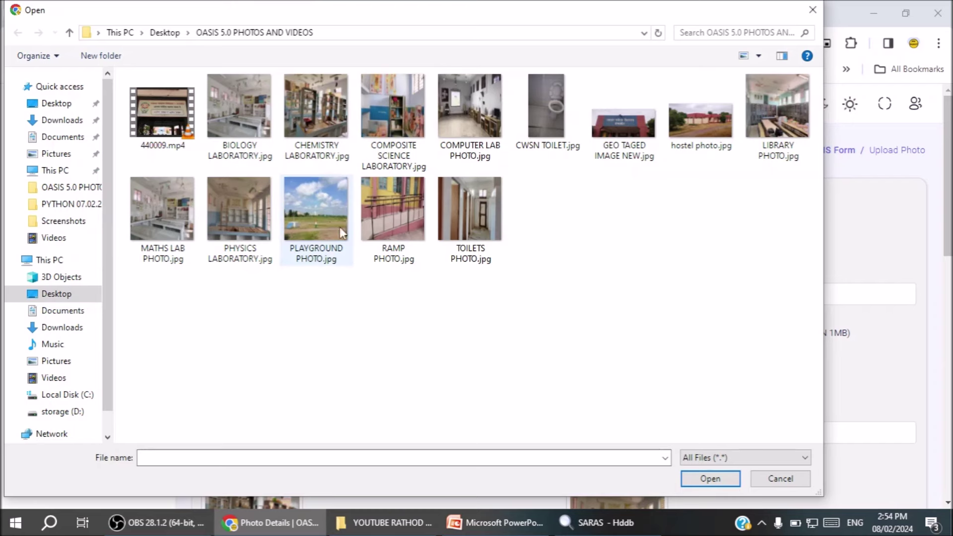
left_click(326, 221)
left_click(726, 479)
scroll(403, 390, "down", 1)
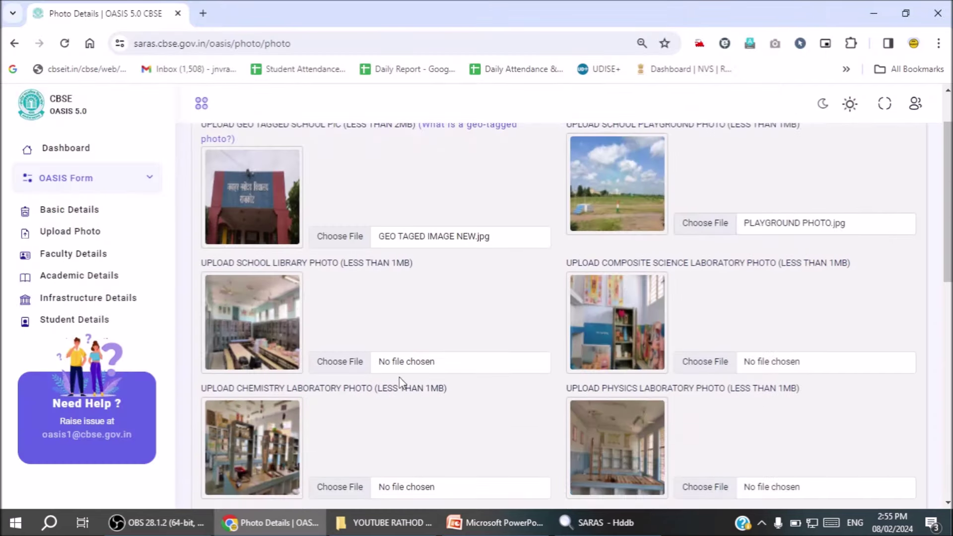
left_click(345, 365)
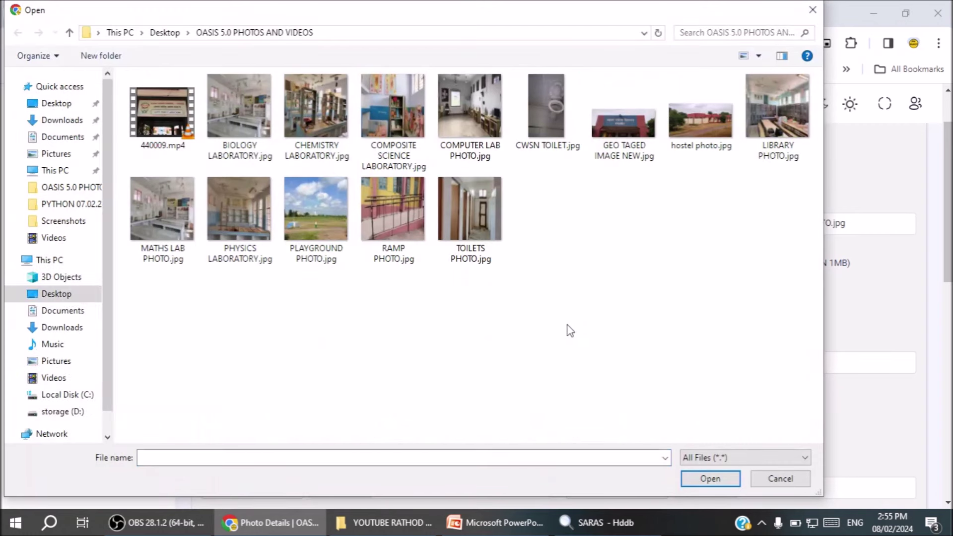
left_click(790, 121)
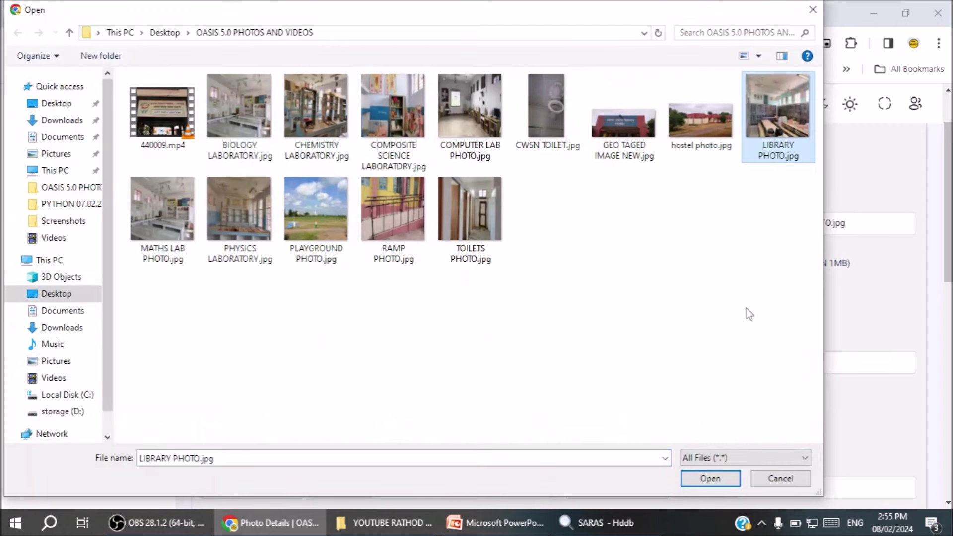
left_click(710, 478)
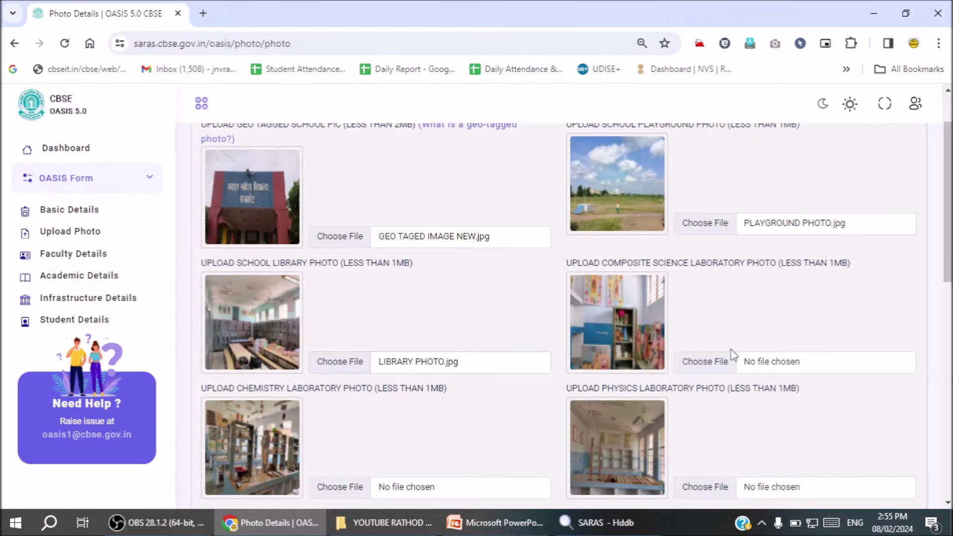
Attach COMPOSITE SCIENCE LABORATORY.jpg as the composite science laboratory photo, making the file selection window smaller.
left_click(730, 365)
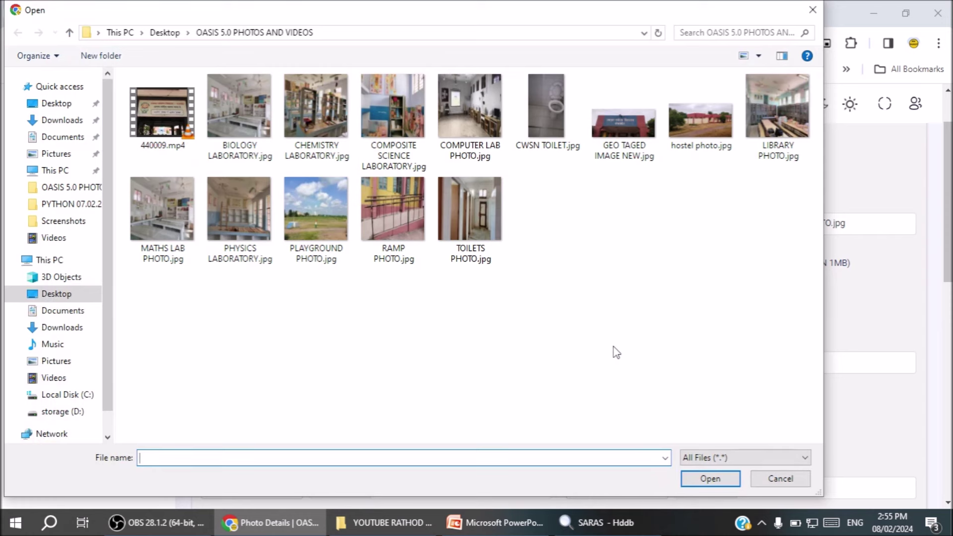
left_click_drag(818, 492, 629, 390)
left_click(430, 135)
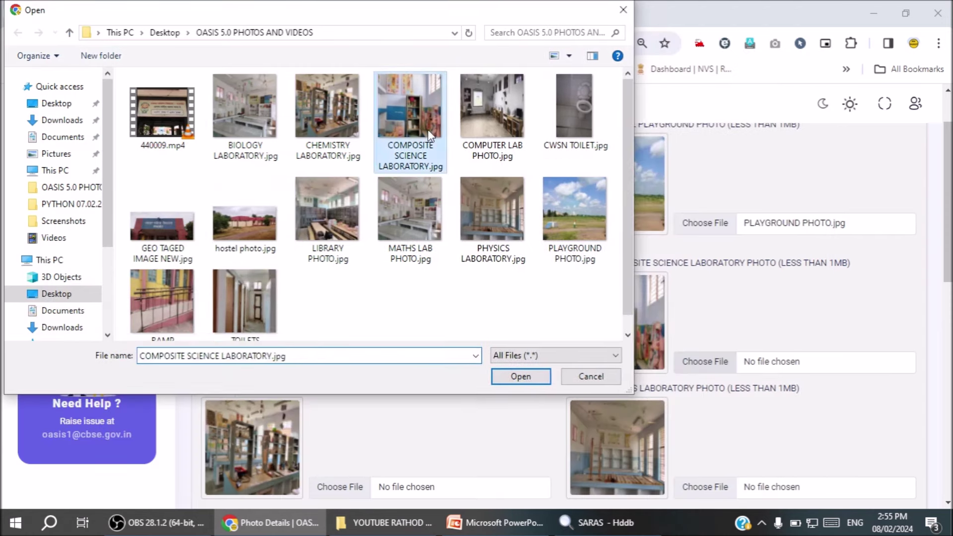
left_click(521, 379)
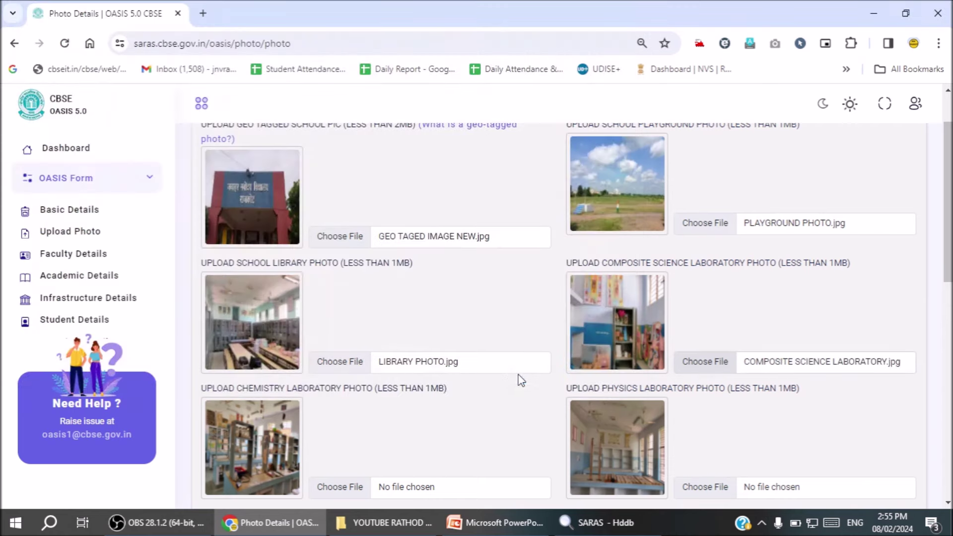
Attach CHEMISTRY LABORATORY.jpg as the chemistry laboratory photo and PHYSICS LABORATORY.jpg as the physics laboratory photo.
scroll(522, 381, "down", 3)
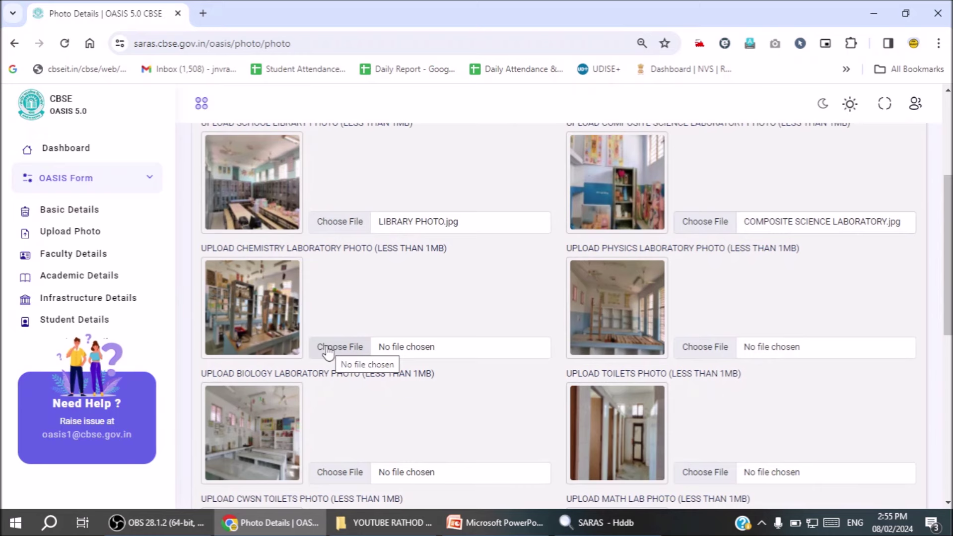
left_click(329, 348)
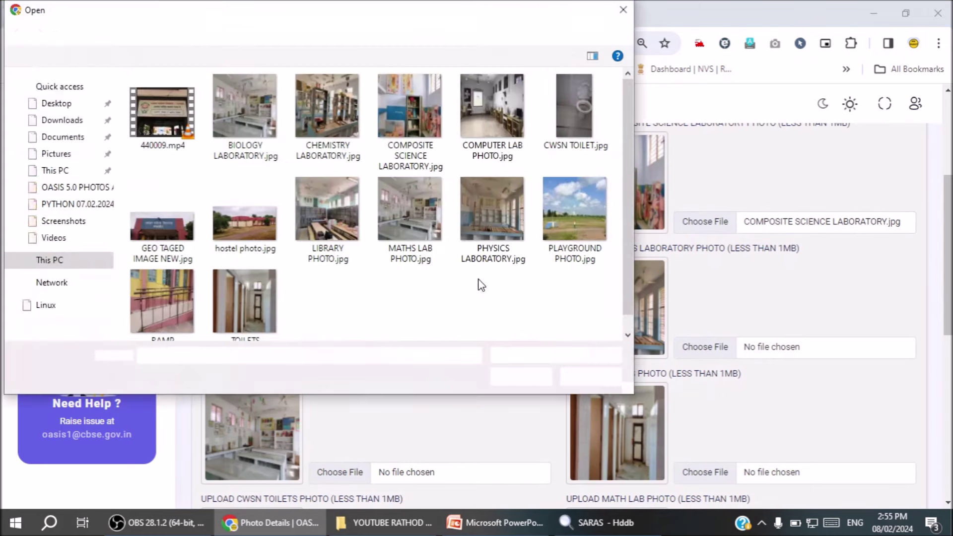
double_click(329, 104)
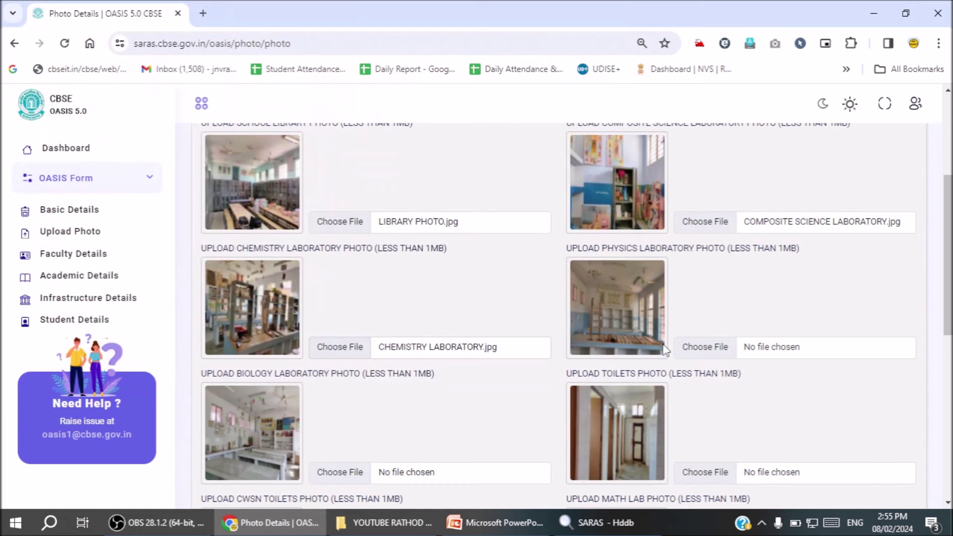
left_click(720, 346)
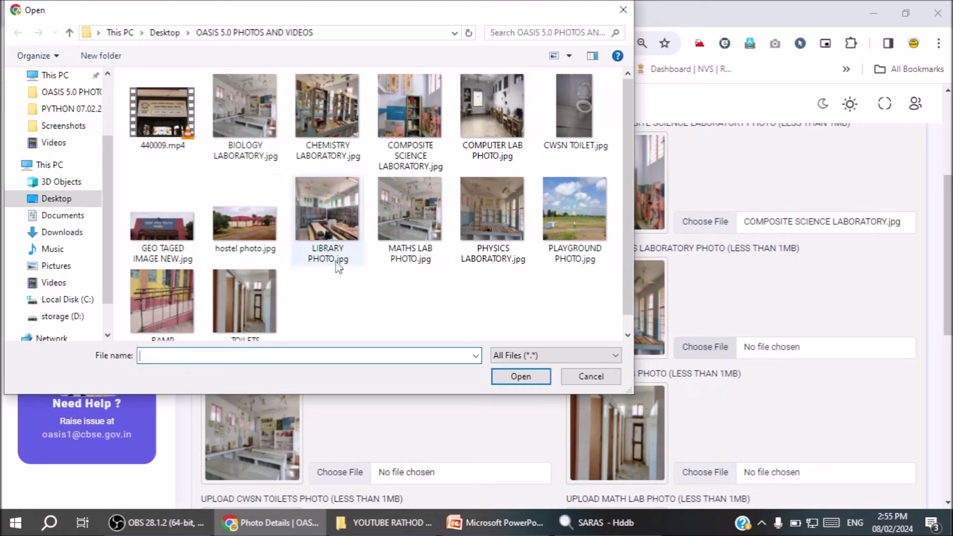
double_click(492, 256)
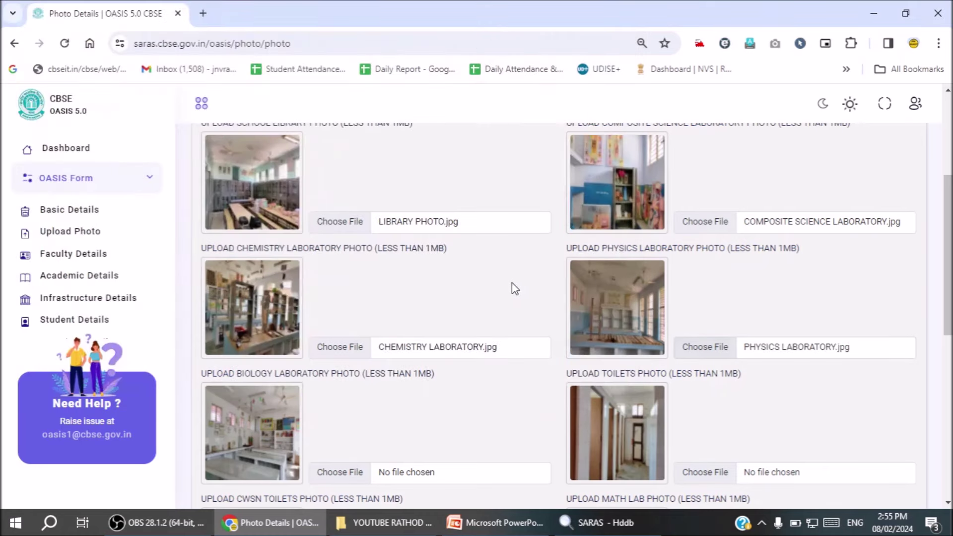
Attach BIOLOGY LABORATORY.jpg as the biology laboratory photo and TOILETS PHOTO.jpg as the toilets photo.
scroll(511, 283, "down", 1)
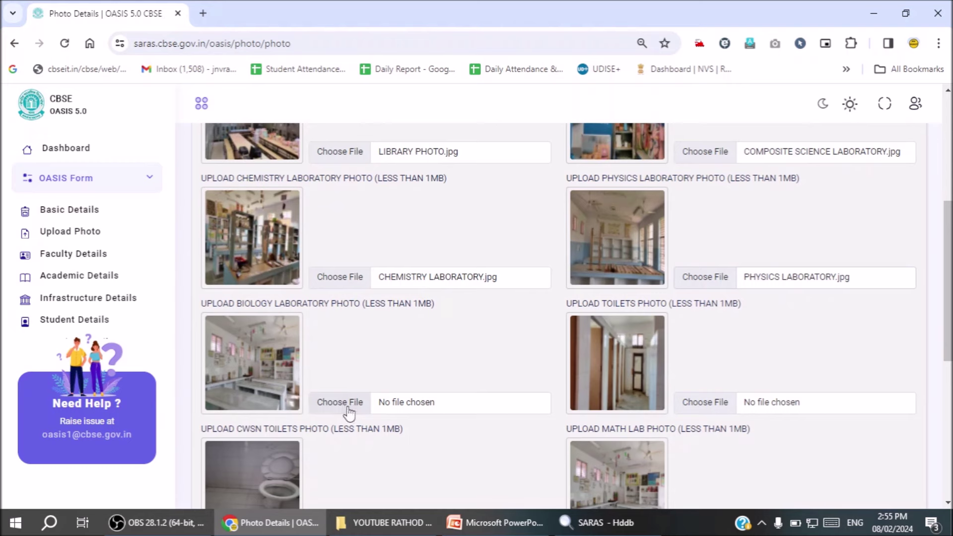
left_click(348, 404)
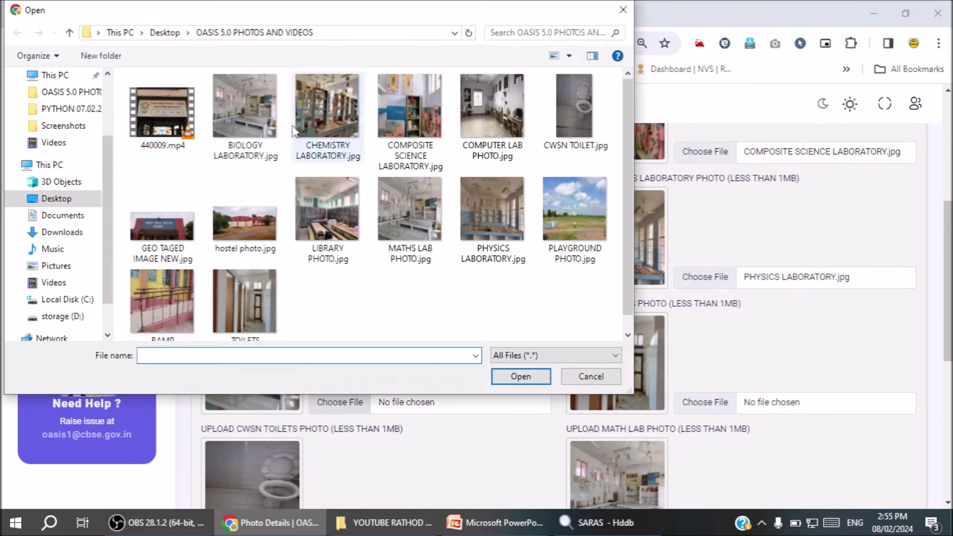
double_click(251, 111)
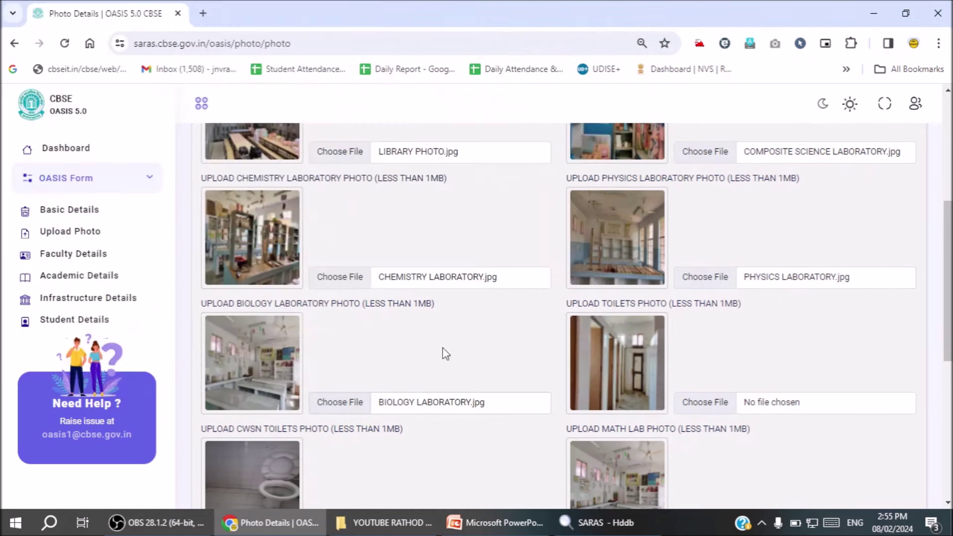
left_click(708, 403)
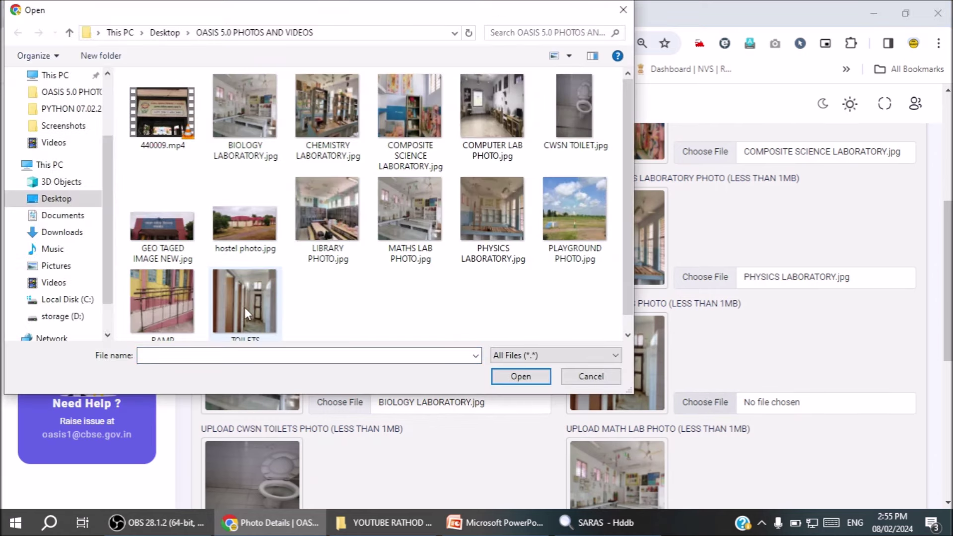
double_click(244, 308)
Try to attach CWSN TOILET.jpg as the CWSN toilets photo.
scroll(477, 330, "down", 4)
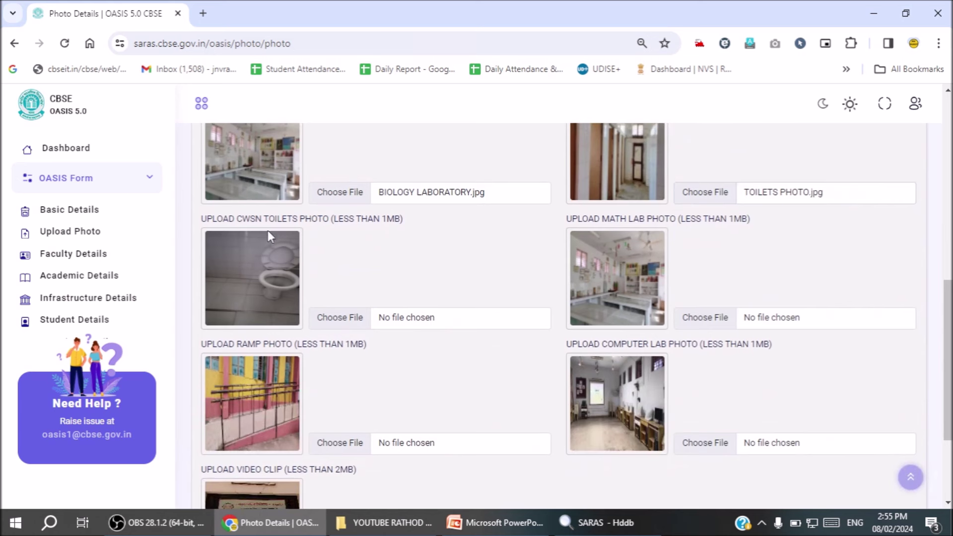
left_click(365, 318)
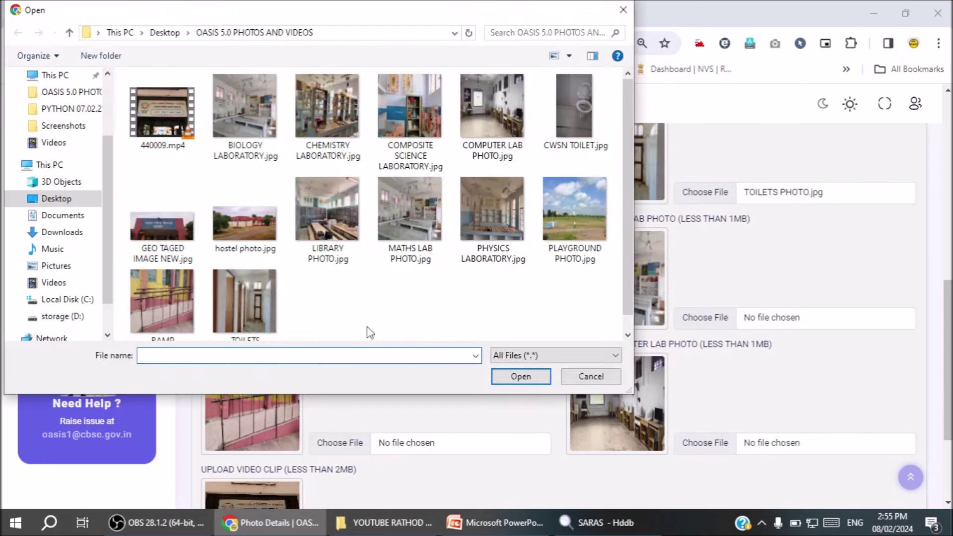
double_click(583, 116)
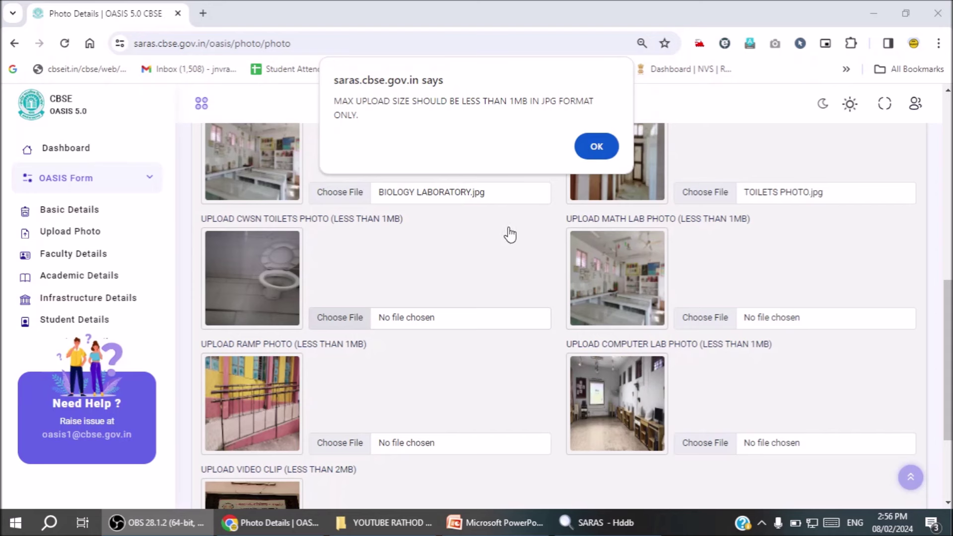
left_click(594, 148)
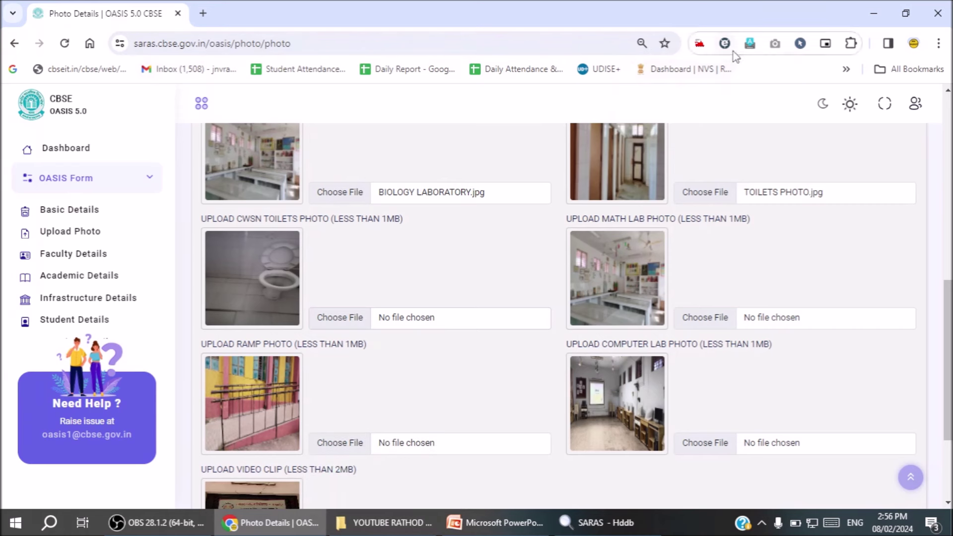
Open CWSN TOILET.jpg in Paint from the file selection window for the CWSN toilets photo.
left_click(351, 317)
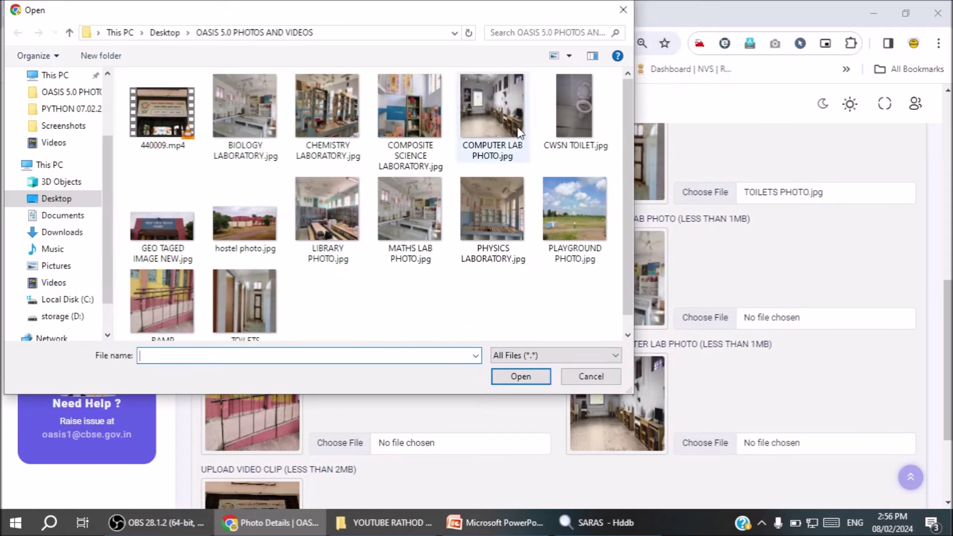
left_click(580, 117)
right_click(580, 116)
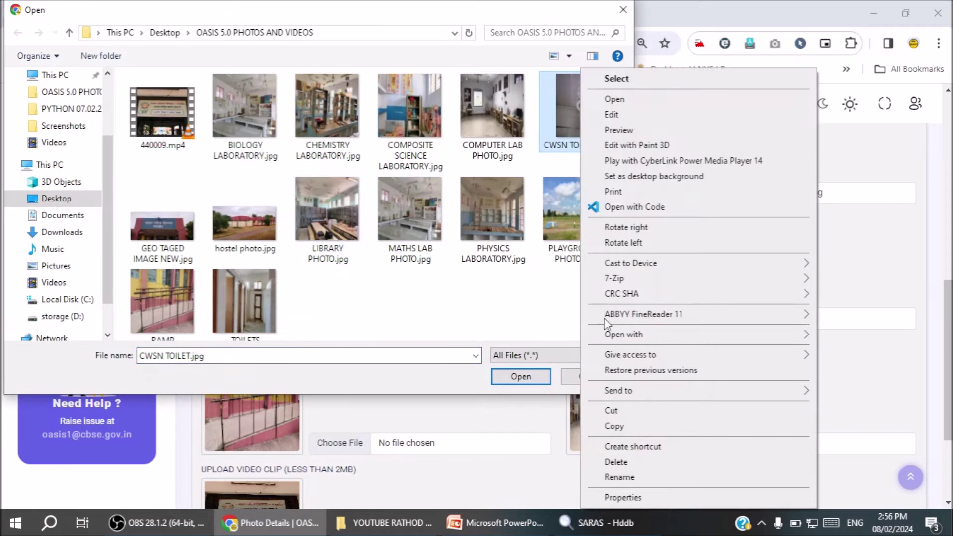
mouse_move(616, 341)
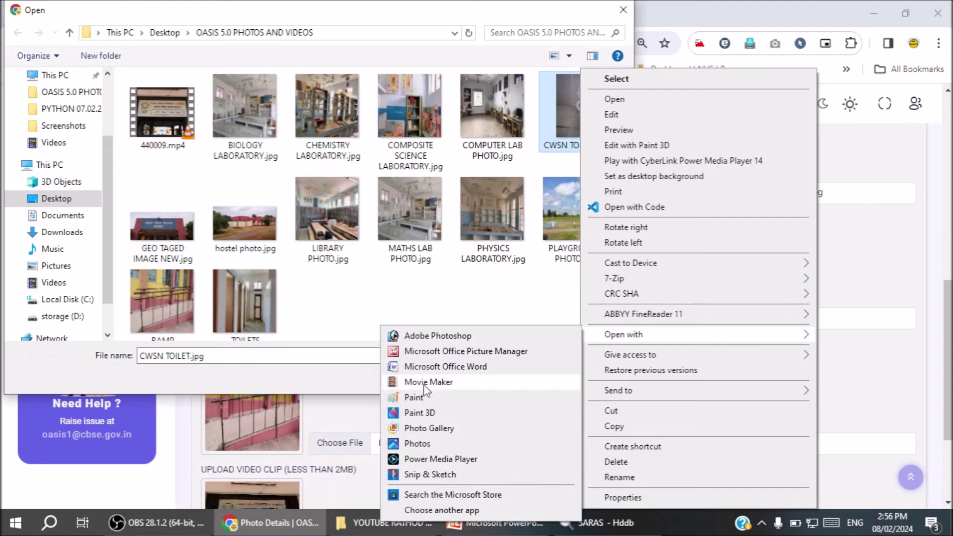
left_click(437, 393)
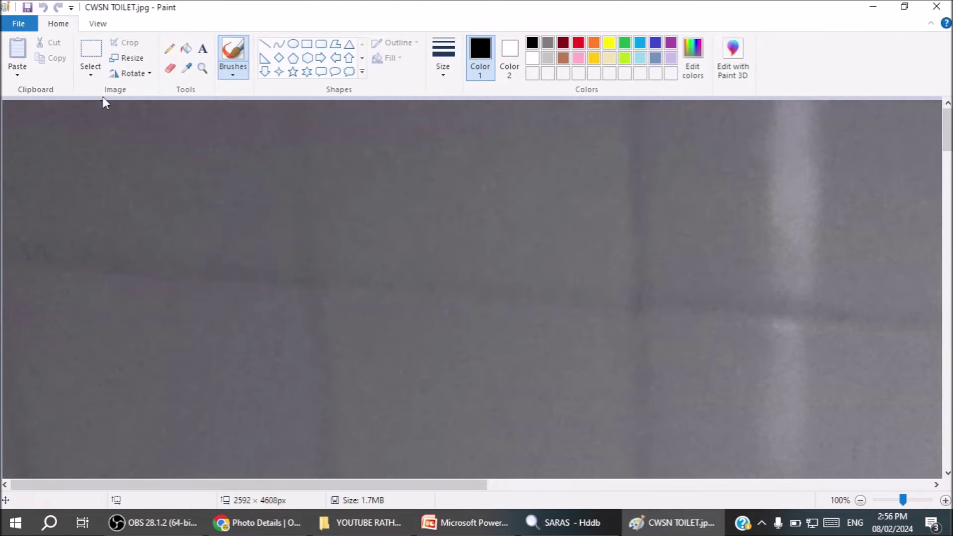
Resize the CWSN toilet image to 60 percent with aspect ratio maintained, save CWSN TOILET.jpg and close Paint.
left_click(126, 59)
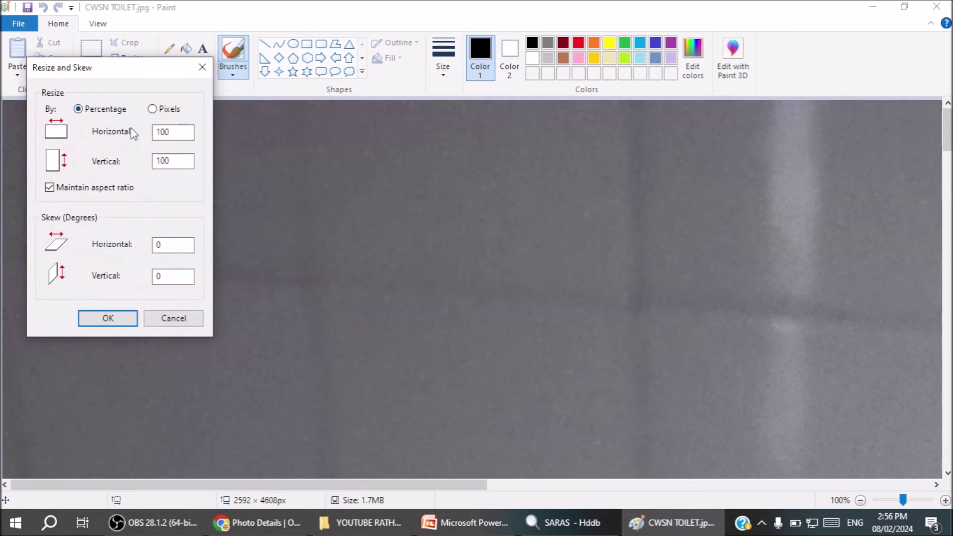
key("Tab")
type("60")
left_click(107, 319)
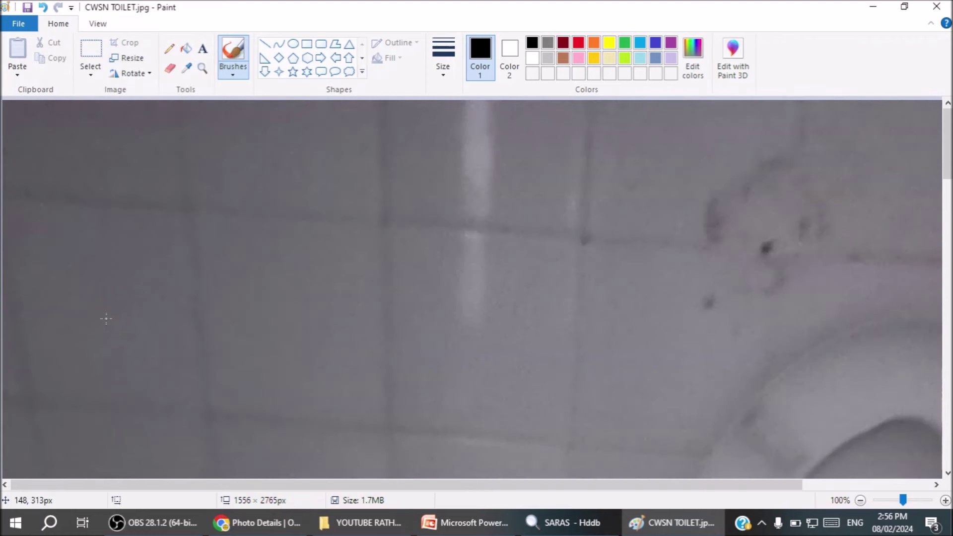
left_click(27, 7)
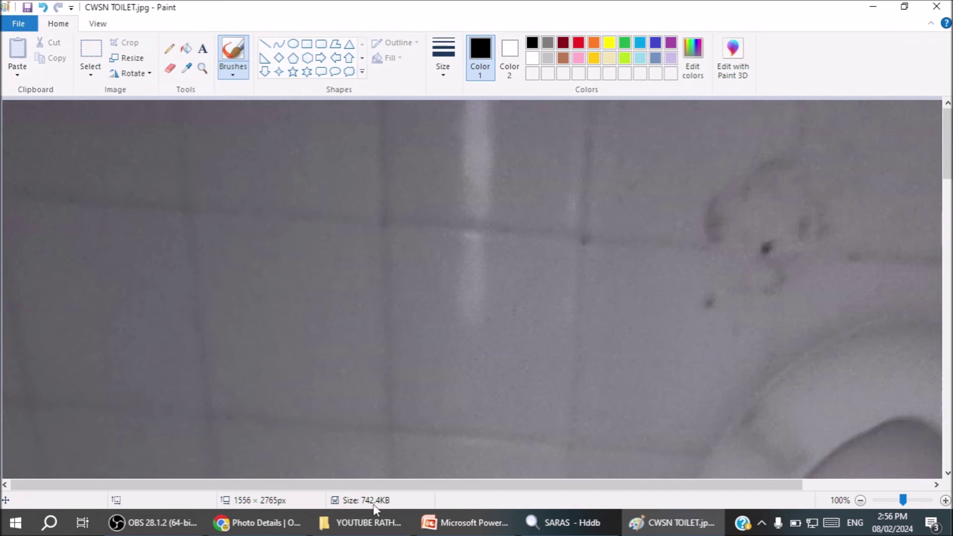
left_click(937, 6)
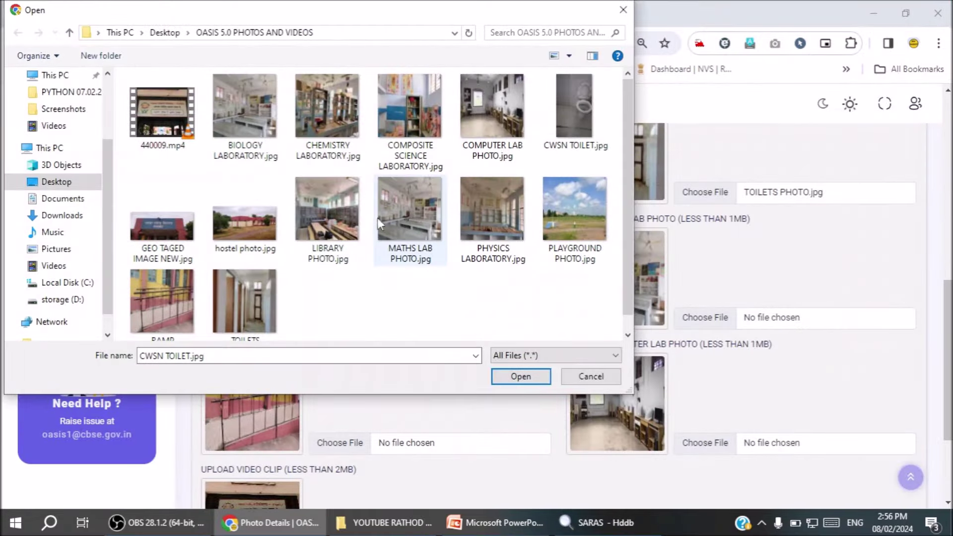
Attach CWSN TOILET.jpg as the CWSN toilets photo and BIOLOGY LABORATORY.jpg as the math lab photo.
double_click(565, 113)
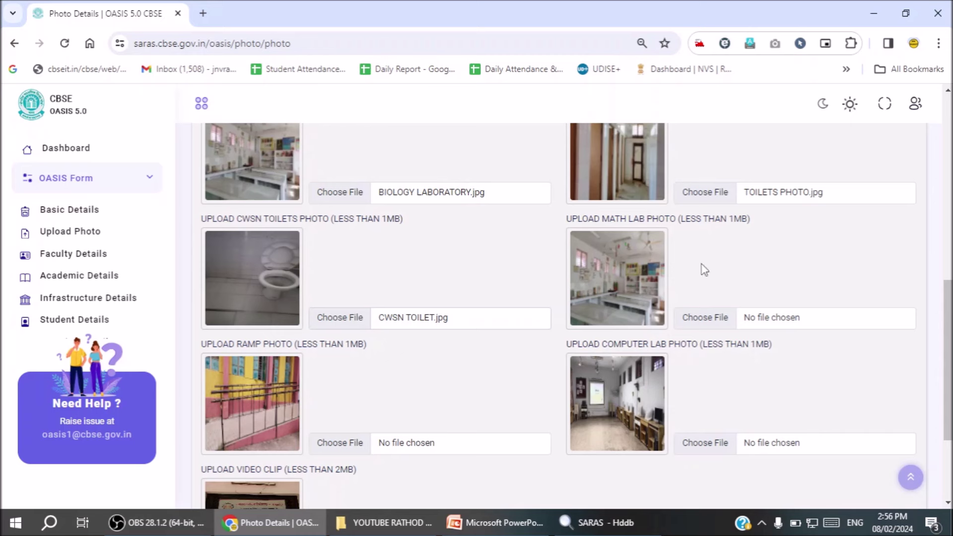
left_click(713, 317)
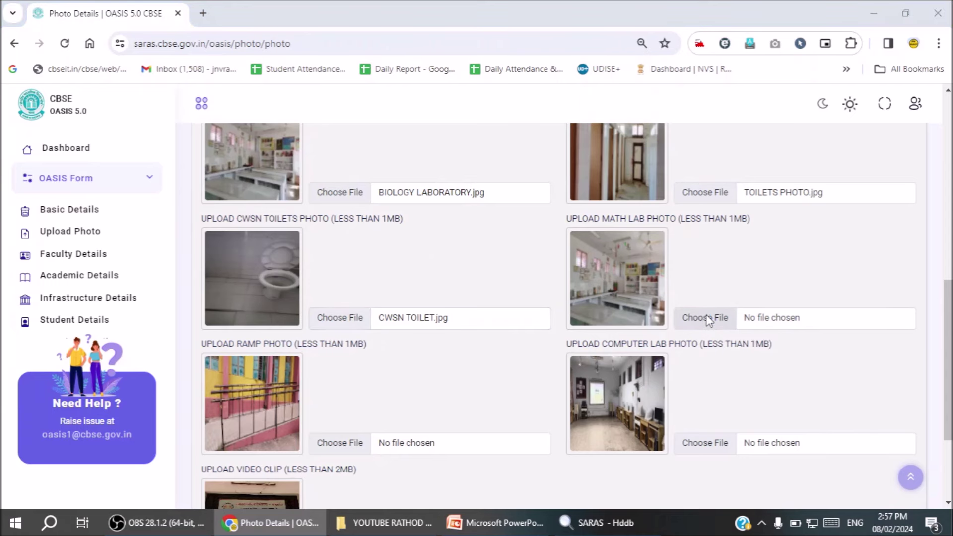
double_click(256, 147)
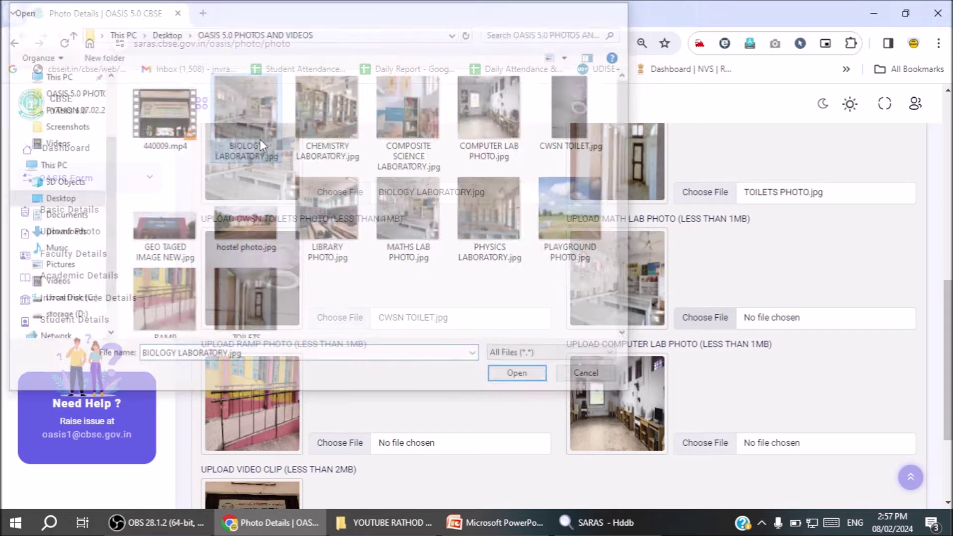
Attach RAMP PHOTO.jpg as the ramp photo and COMPUTER LAB PHOTO.jpg as the computer lab photo.
scroll(549, 319, "down", 1)
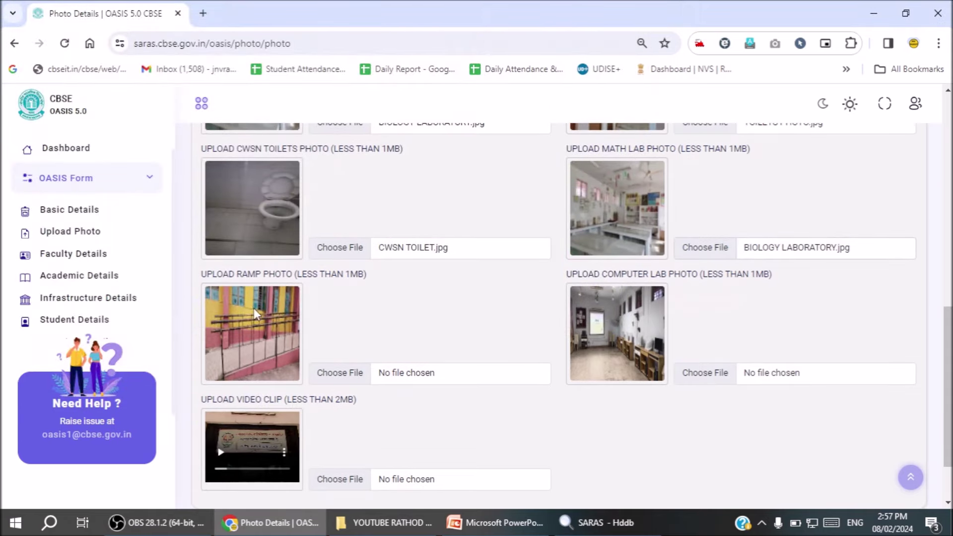
left_click(332, 373)
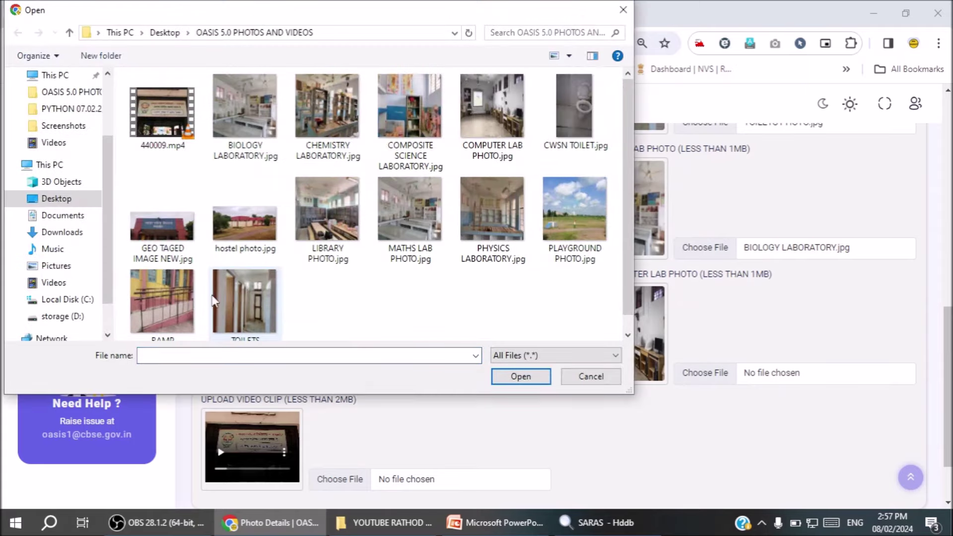
left_click(179, 293)
double_click(177, 290)
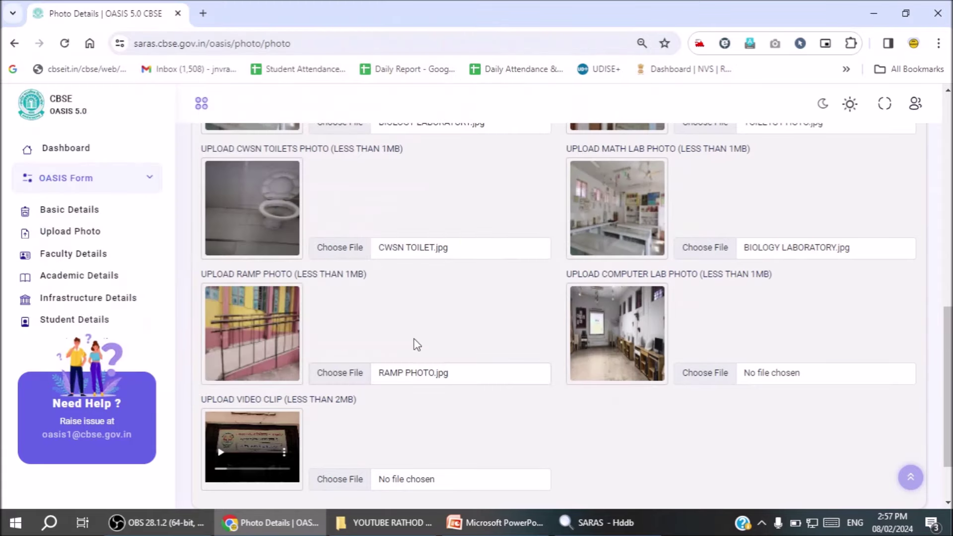
scroll(491, 338, "down", 1)
scroll(493, 337, "down", 1)
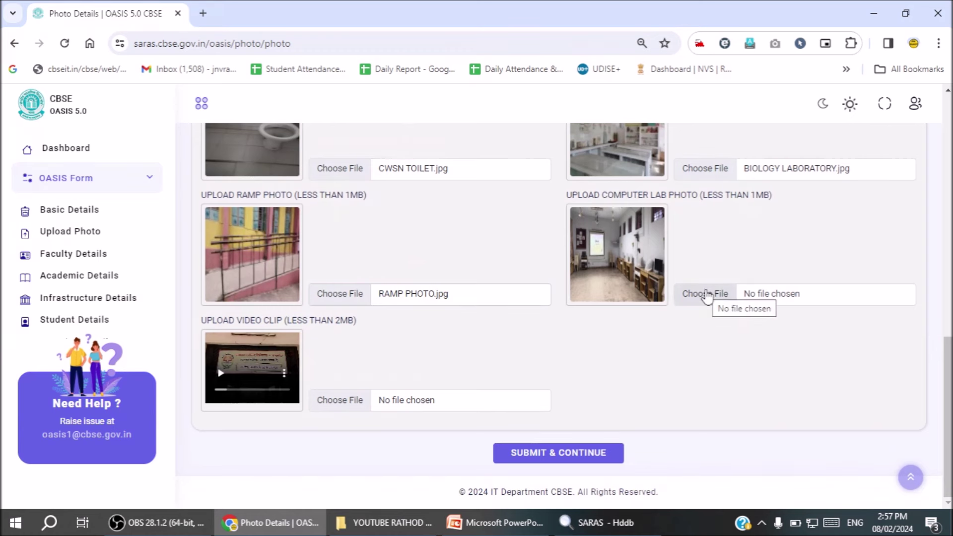
left_click(710, 294)
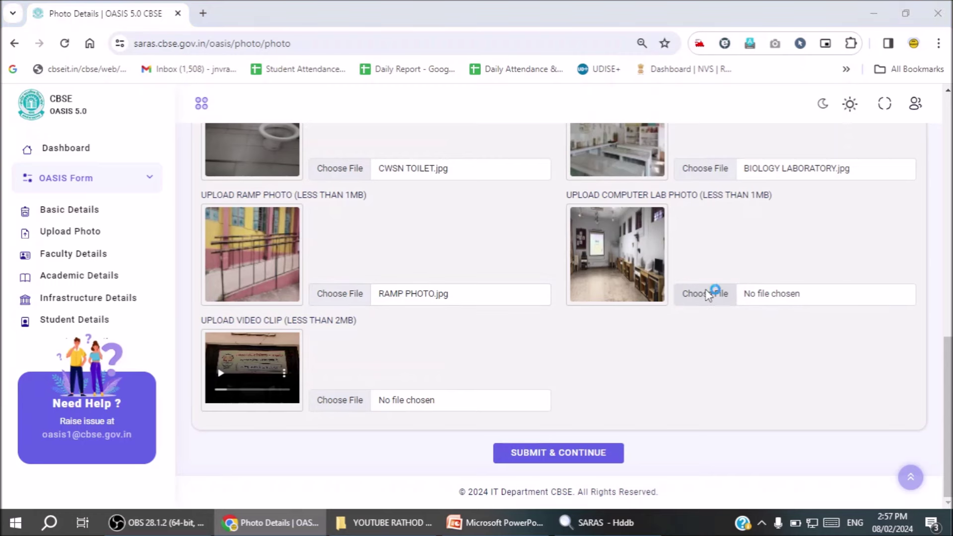
double_click(498, 126)
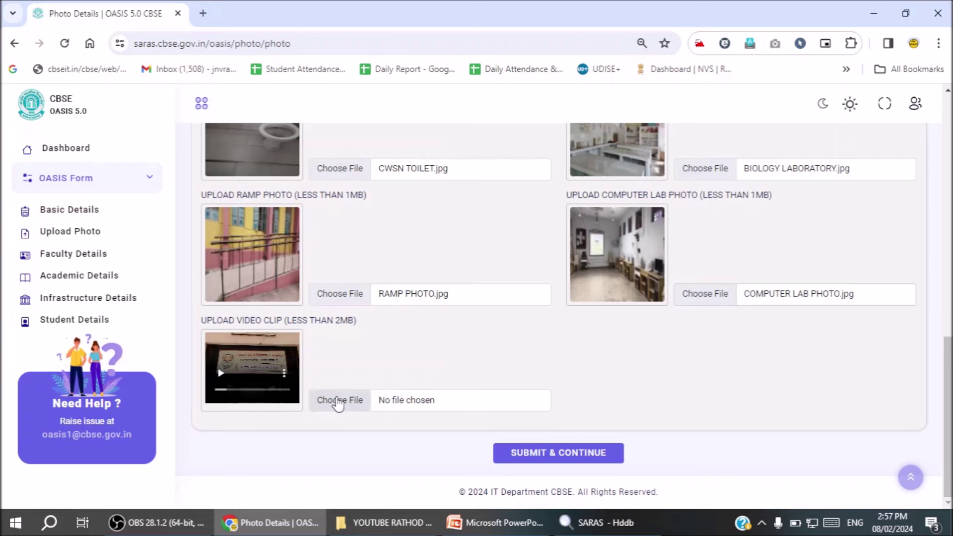
Attach 440009.mp4 as the video clip and submit the Upload Photo form.
left_click(338, 403)
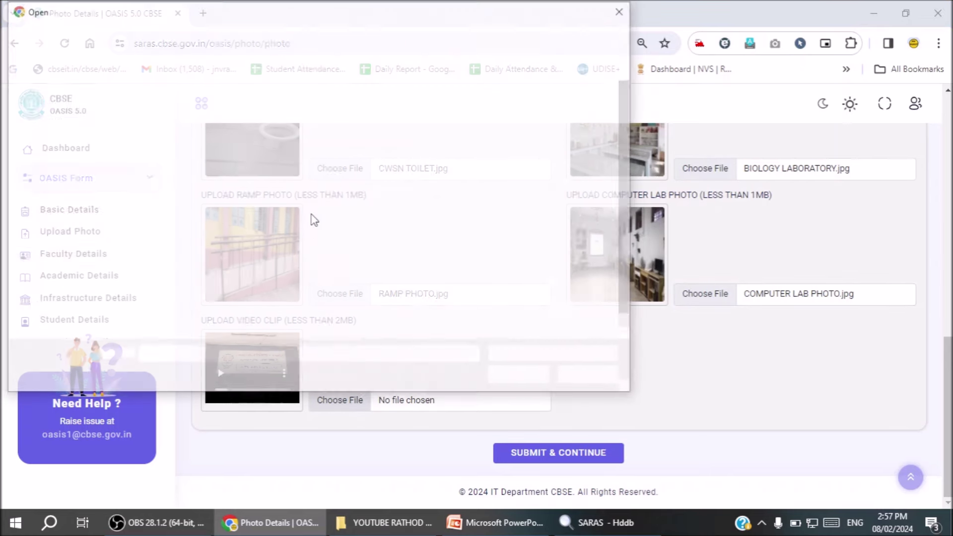
left_click(174, 112)
double_click(174, 112)
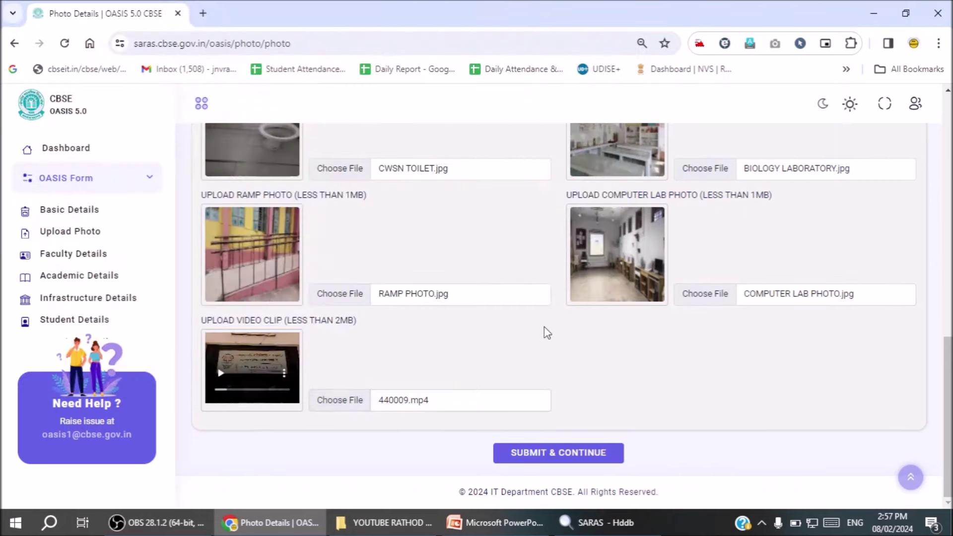
left_click(569, 459)
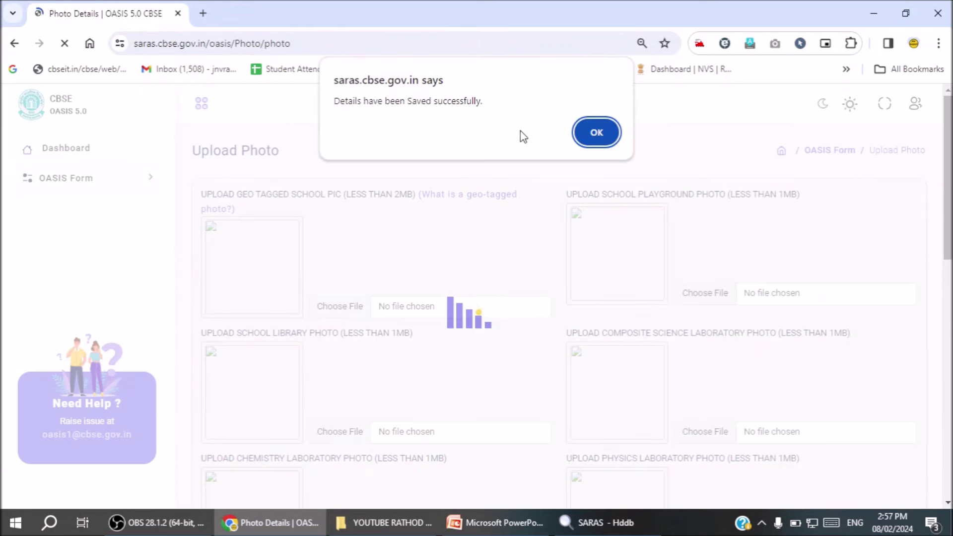
left_click(600, 135)
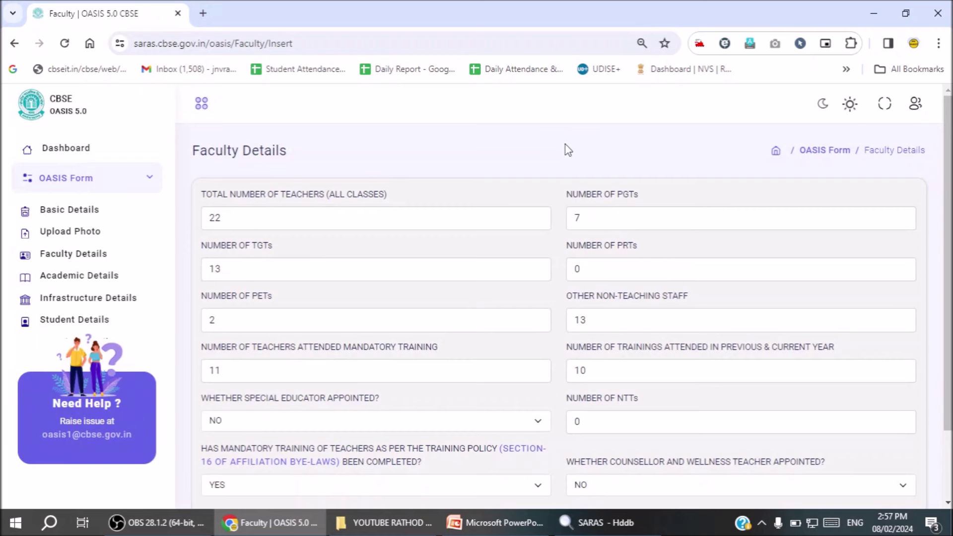
Check the status of the Upload Photo section on the School Dashboard.
left_click(61, 151)
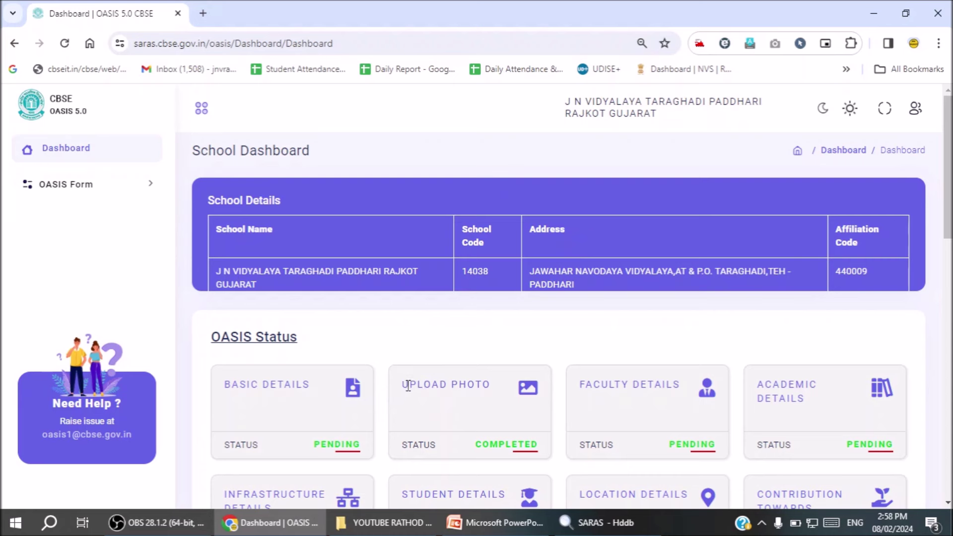
left_click_drag(401, 385, 496, 388)
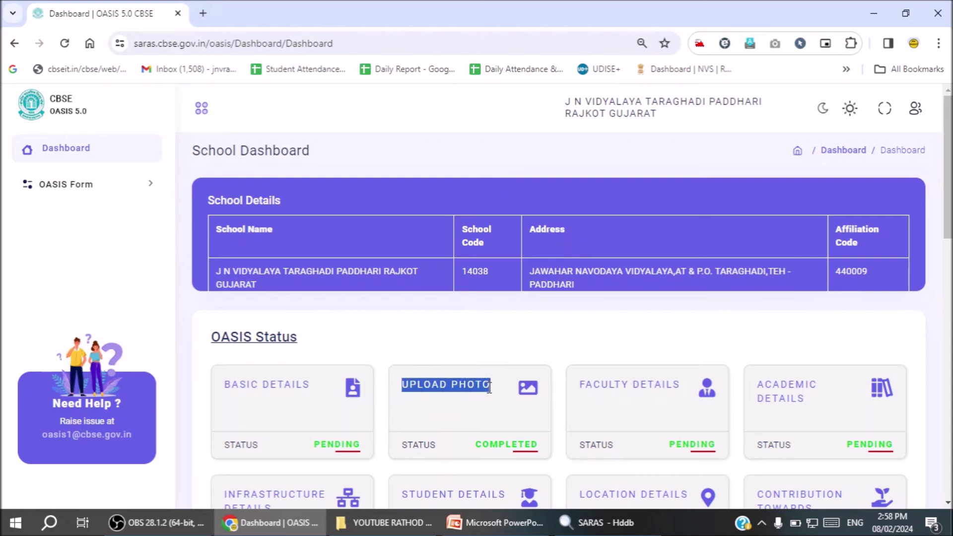